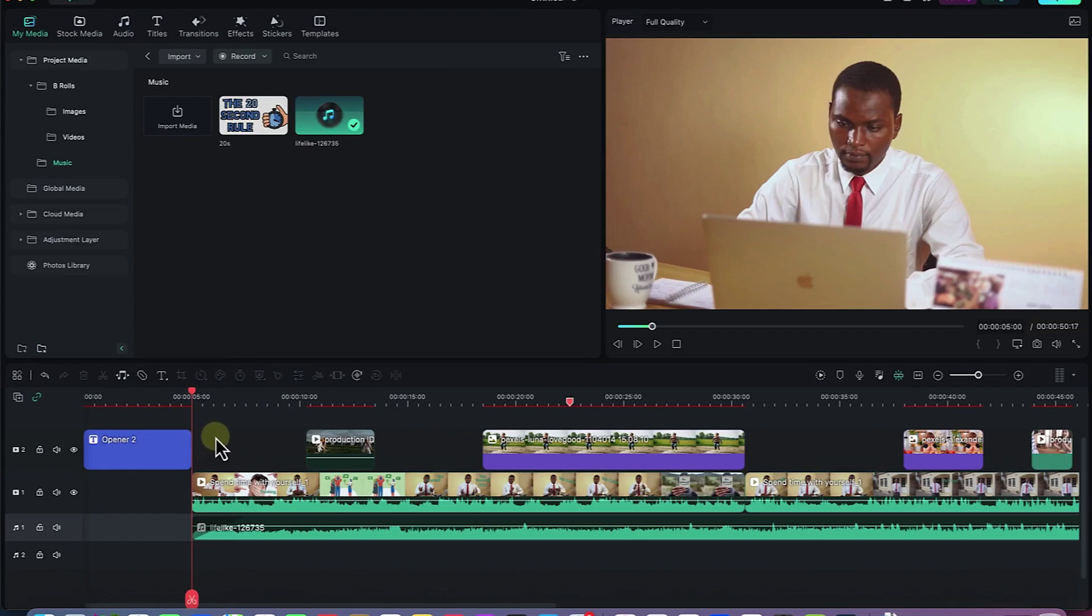
Step: Scrub the timeline past 00:09 and select the talking-head and production ID B-roll clips
drag(193, 395, 293, 415)
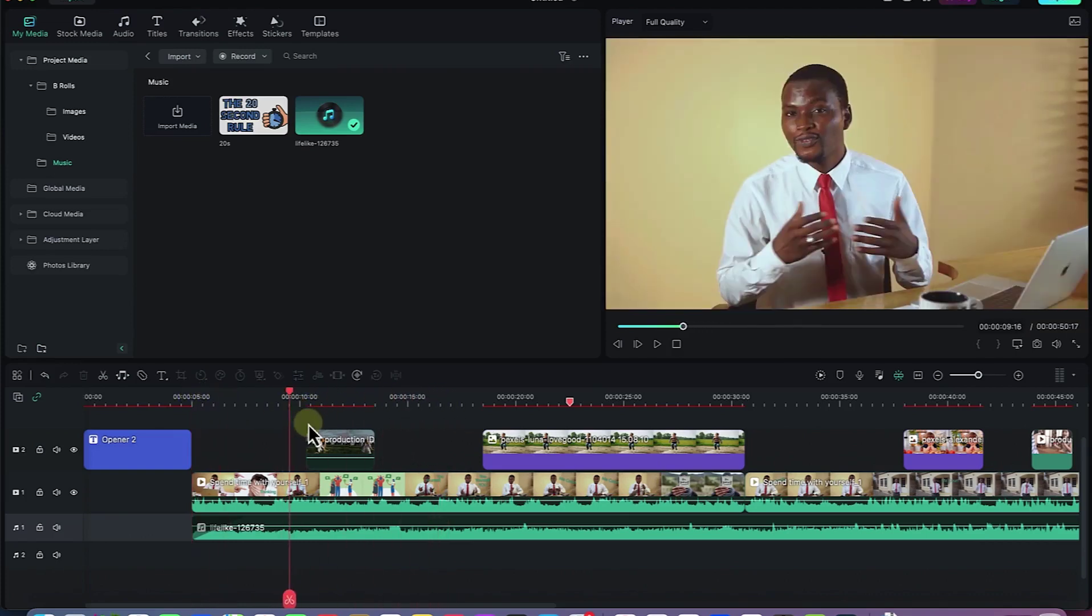
drag(293, 401, 320, 417)
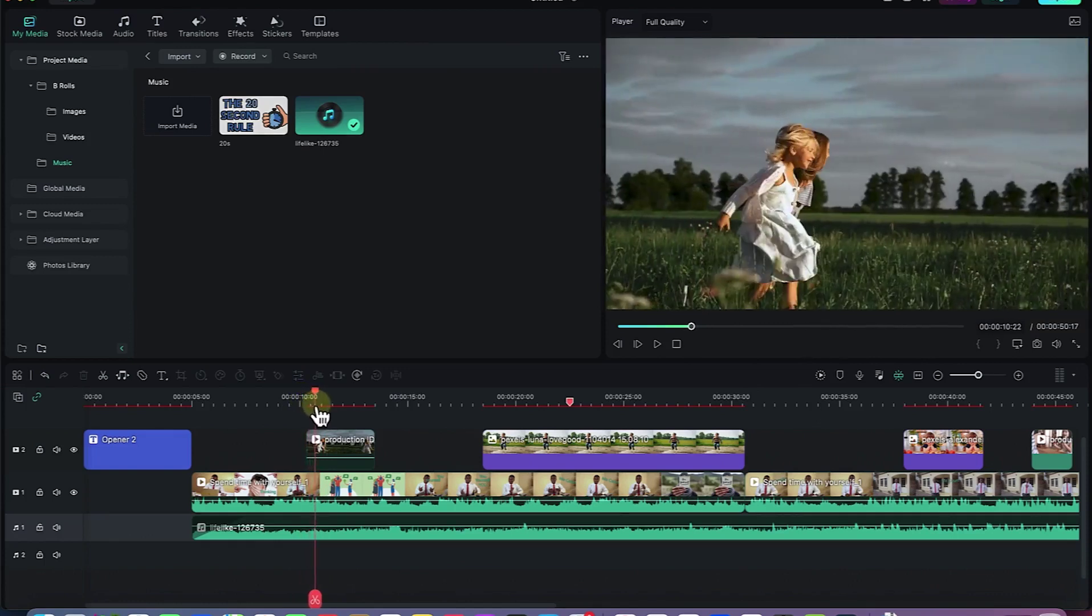
click(309, 495)
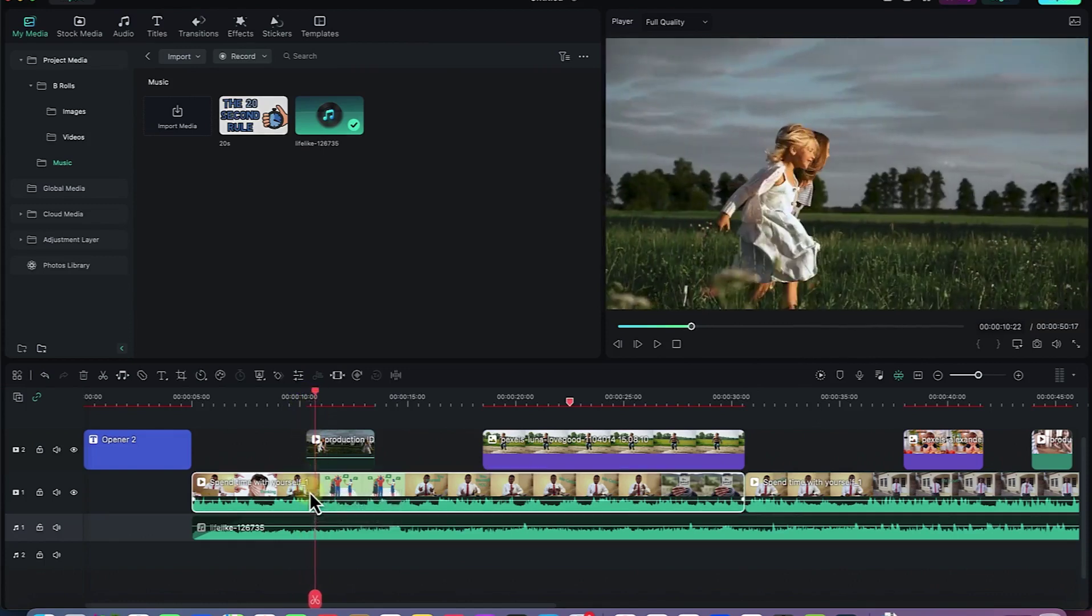
click(332, 449)
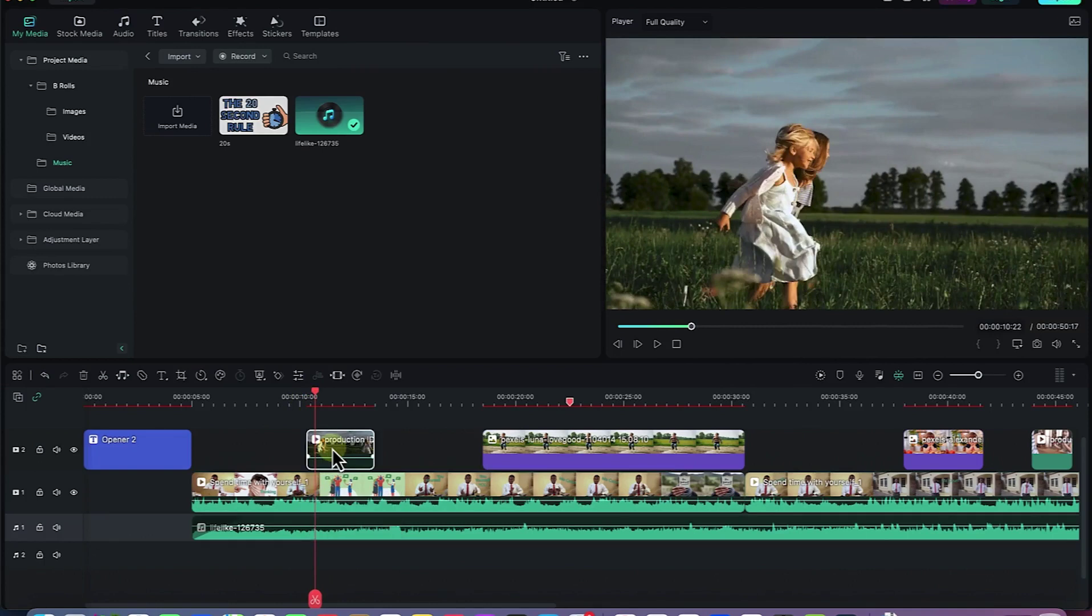
Step: Show the Transitions library, viewing the Default set and then Filmstock's Trending set
click(194, 33)
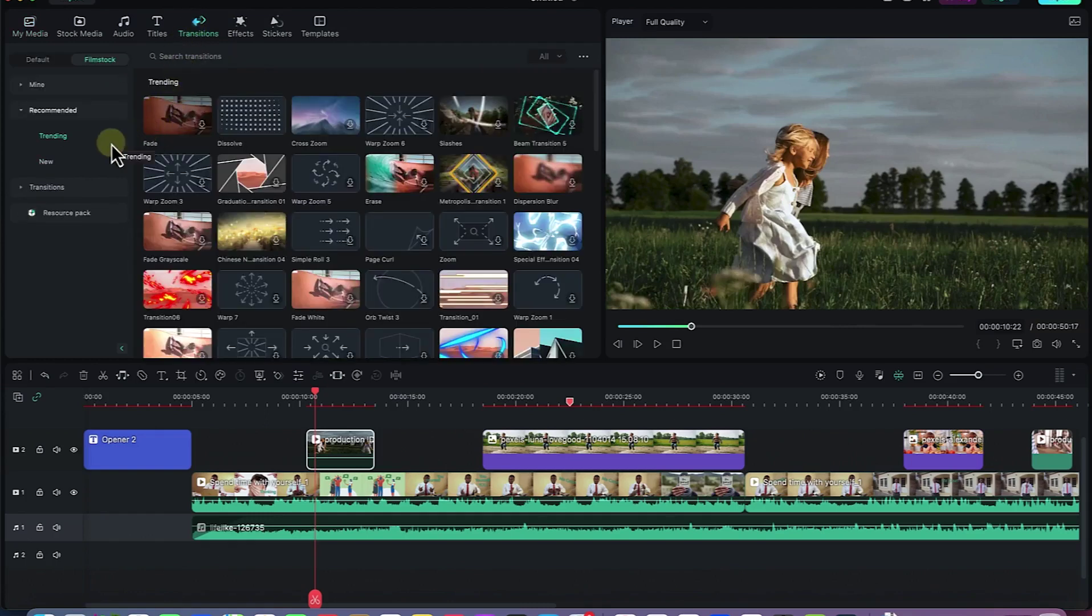
click(41, 64)
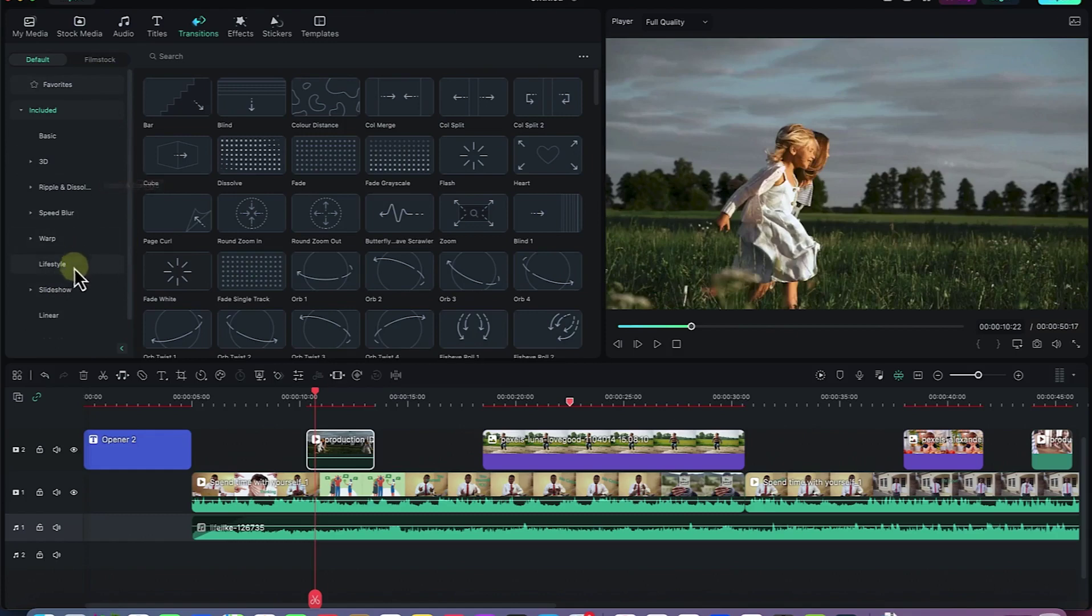
click(95, 62)
mouse_move(238, 130)
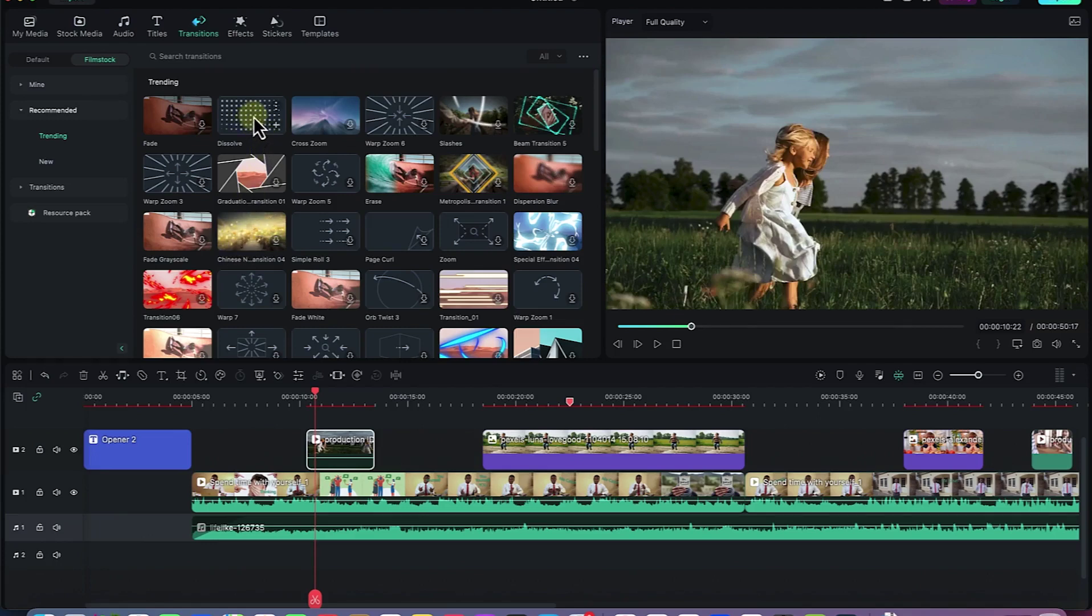
Step: Drop the Dissolve transition onto the start of the production ID B-roll clip and scrub over it
drag(253, 117, 303, 451)
drag(220, 473, 209, 478)
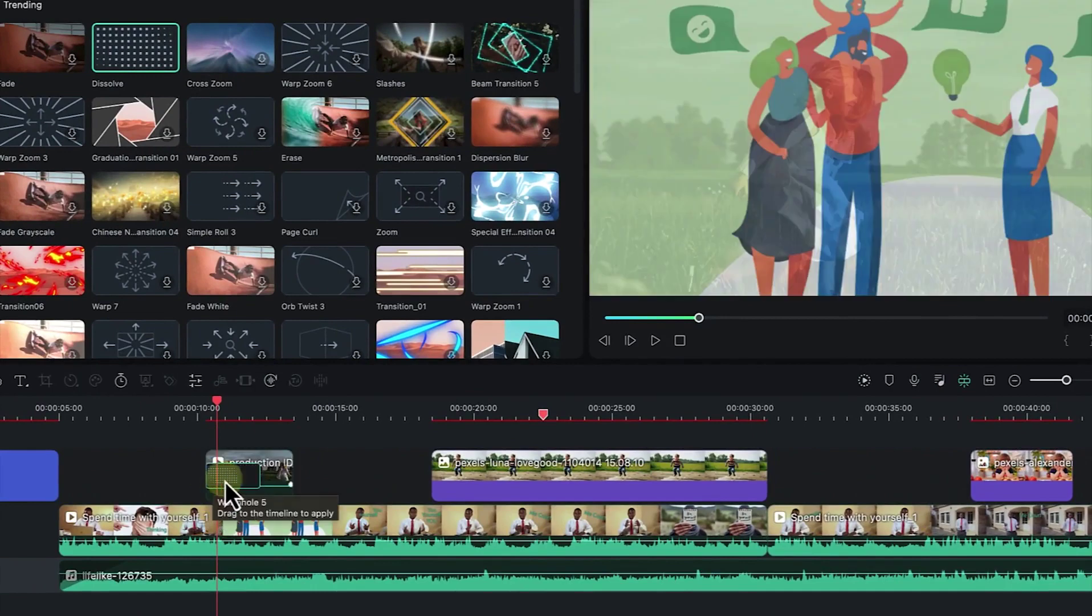
drag(222, 419, 268, 423)
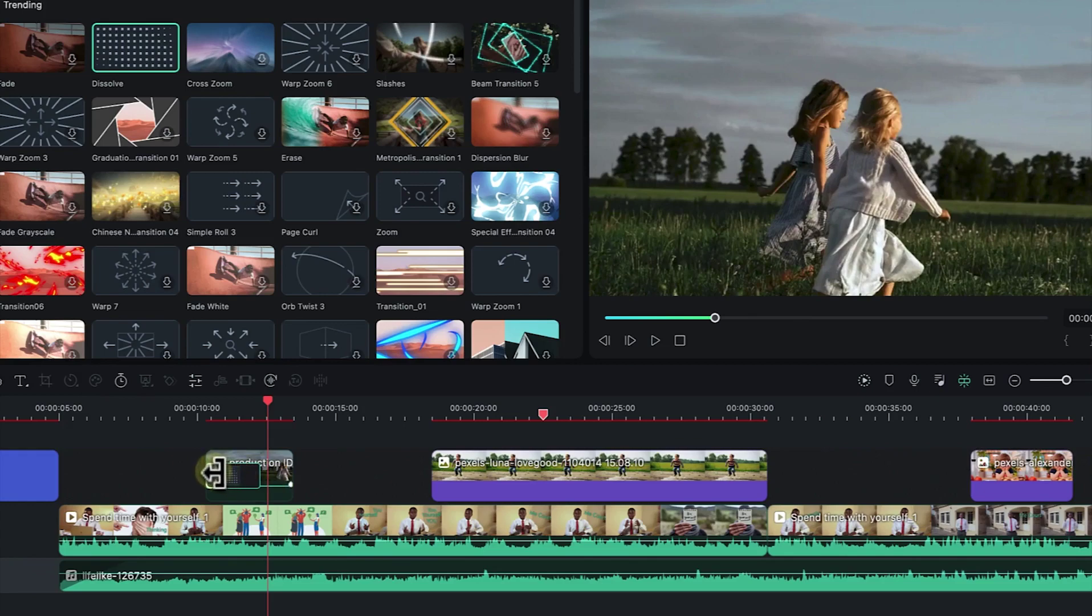
Step: Play back the opening Dissolve into the production ID B-roll clip
drag(273, 408, 200, 432)
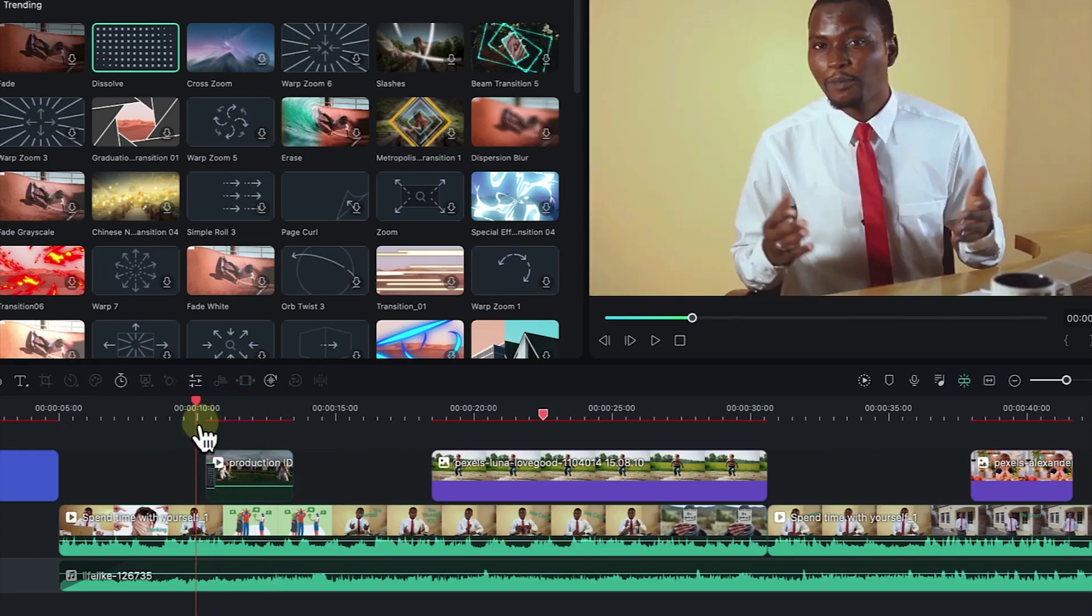
mouse_move(196, 398)
mouse_down()
mouse_move(224, 407)
mouse_move(201, 395)
mouse_up()
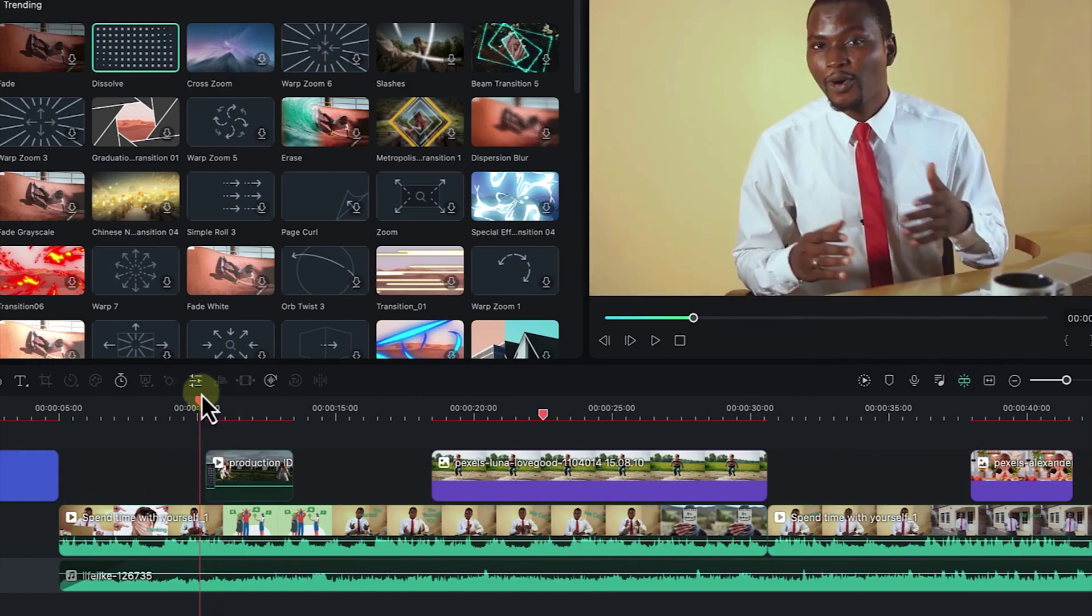
key(space)
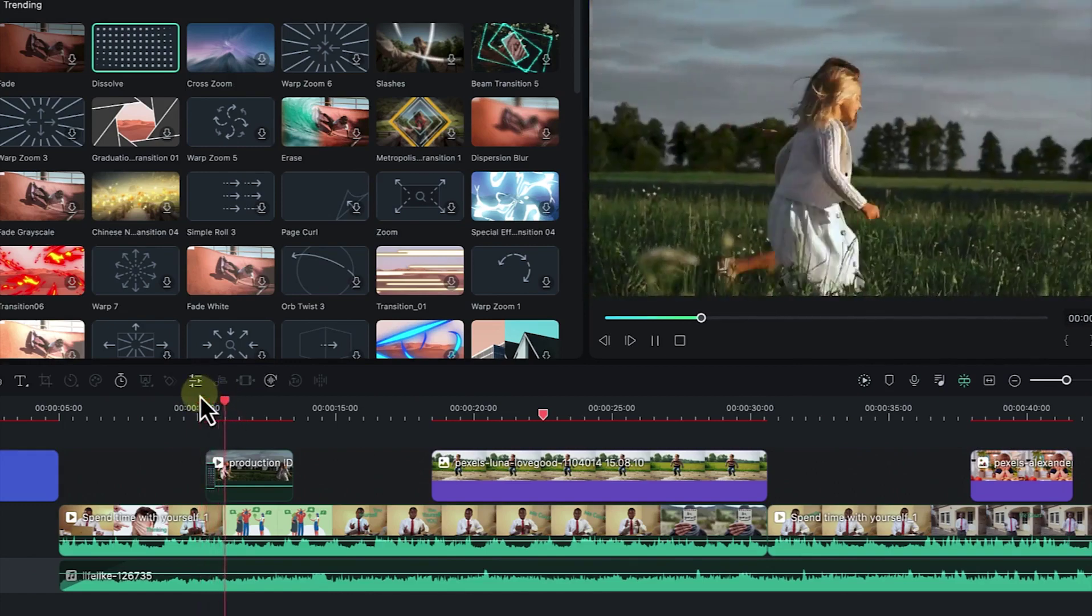
drag(201, 397, 207, 475)
Step: Add a Dissolve at the production ID clip's end, review it, then browse New Filmstock transitions
drag(135, 54, 273, 467)
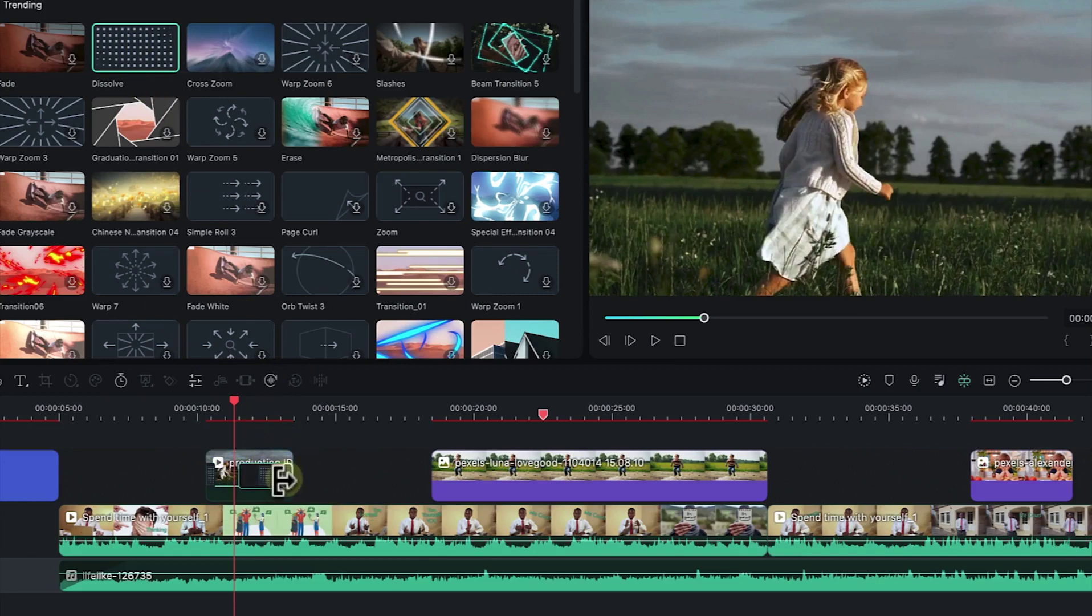
drag(235, 406, 273, 411)
key(space)
key(space)
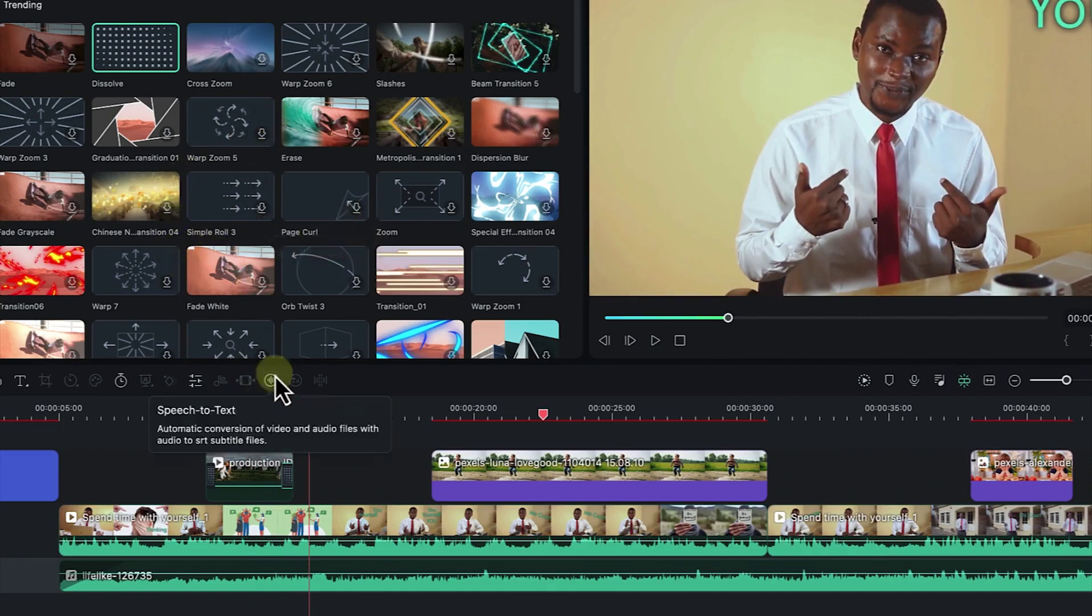
drag(292, 508, 267, 511)
drag(312, 410, 424, 410)
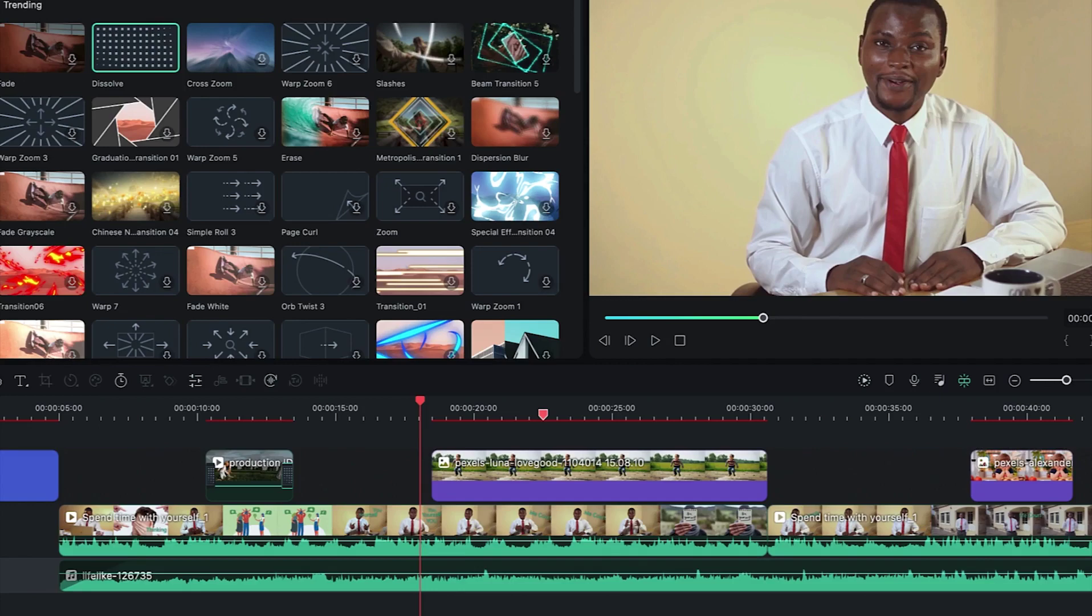
click(41, 163)
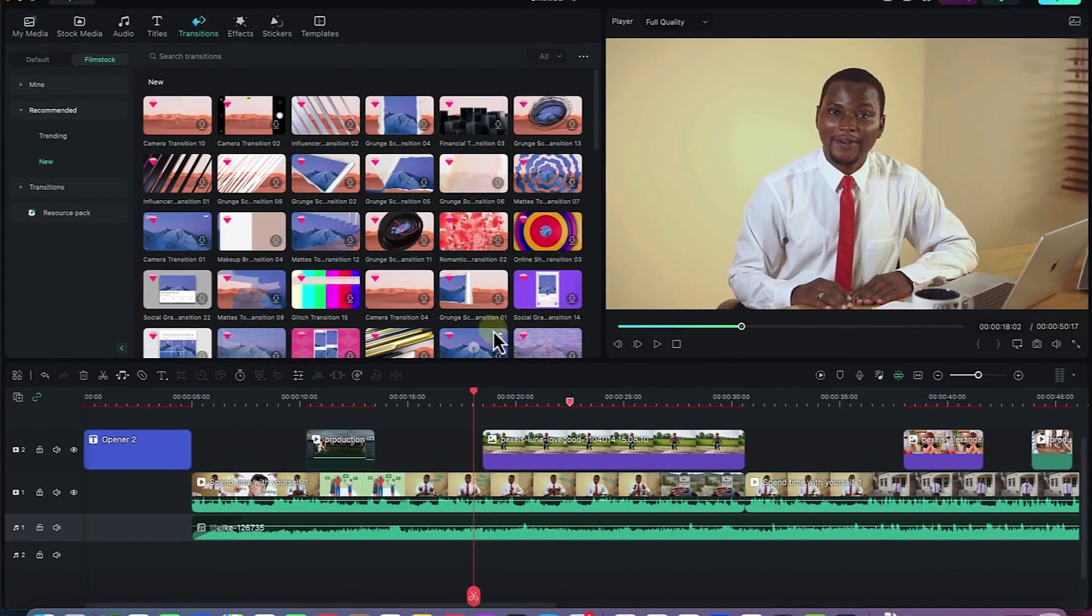
Step: Browse the New grid, return to the Default set, and preview Box Turn 2
scroll(329, 247, down, 5)
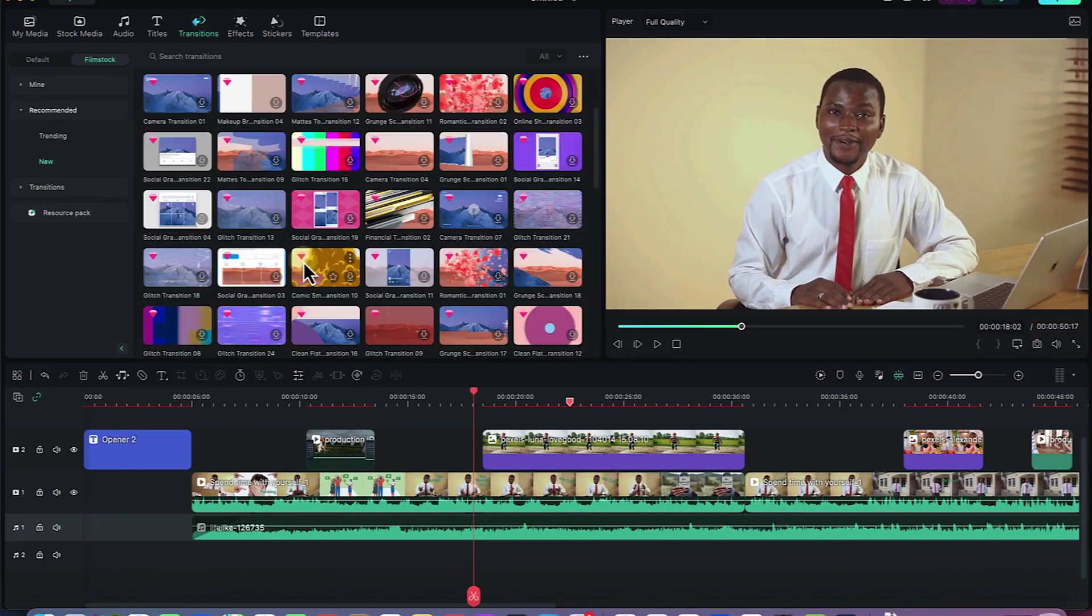
scroll(312, 294, down, 3)
scroll(228, 245, up, 1)
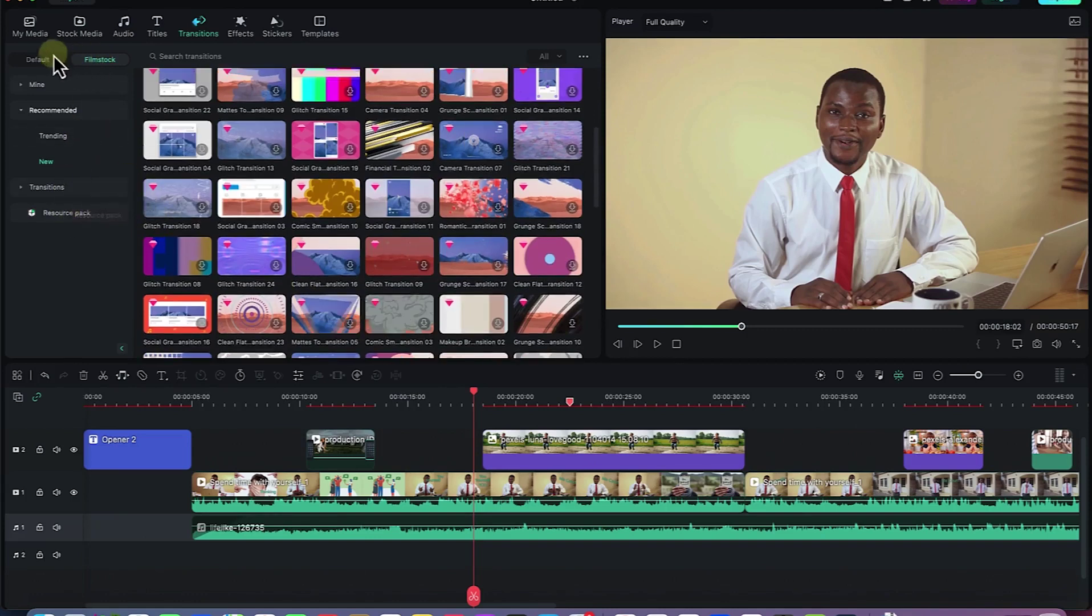
click(38, 59)
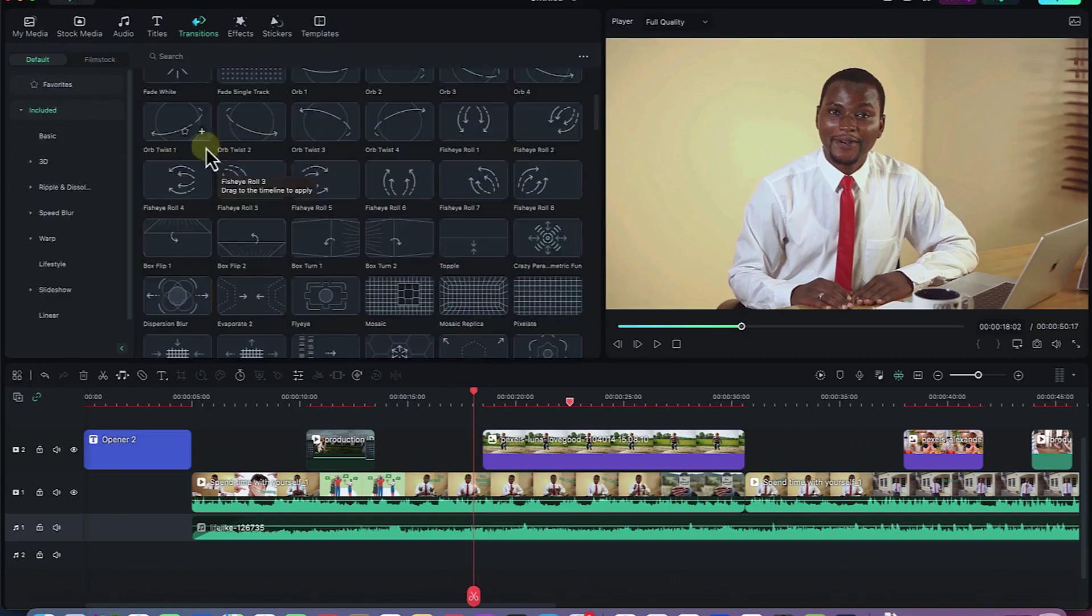
click(399, 249)
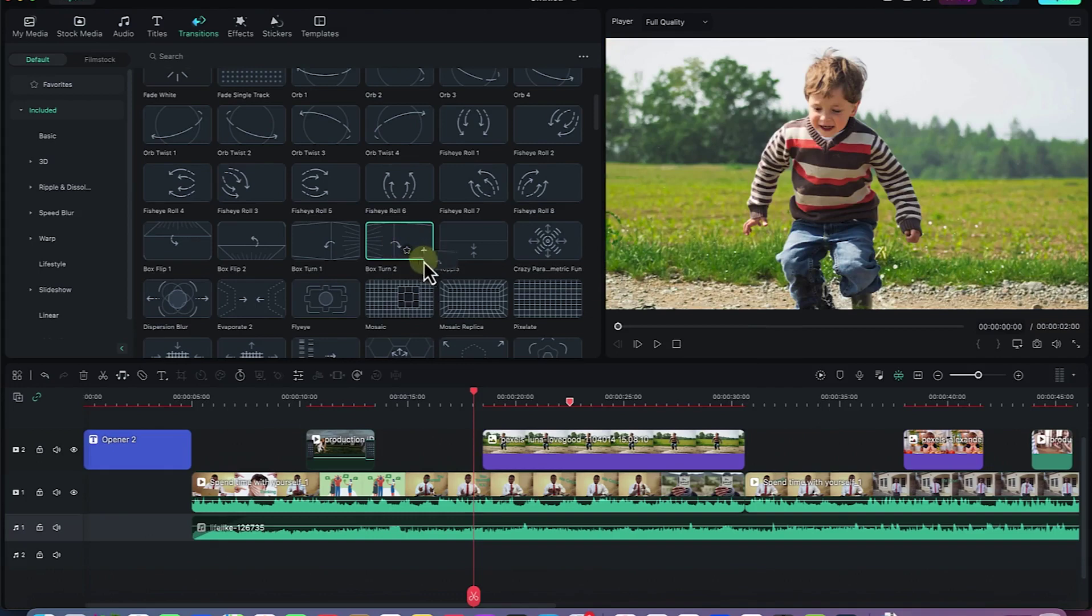
Step: Apply Box Turn 2 to the start of the pexels field clip and play it back
mouse_move(464, 372)
mouse_down()
mouse_move(486, 448)
mouse_move(506, 452)
mouse_up()
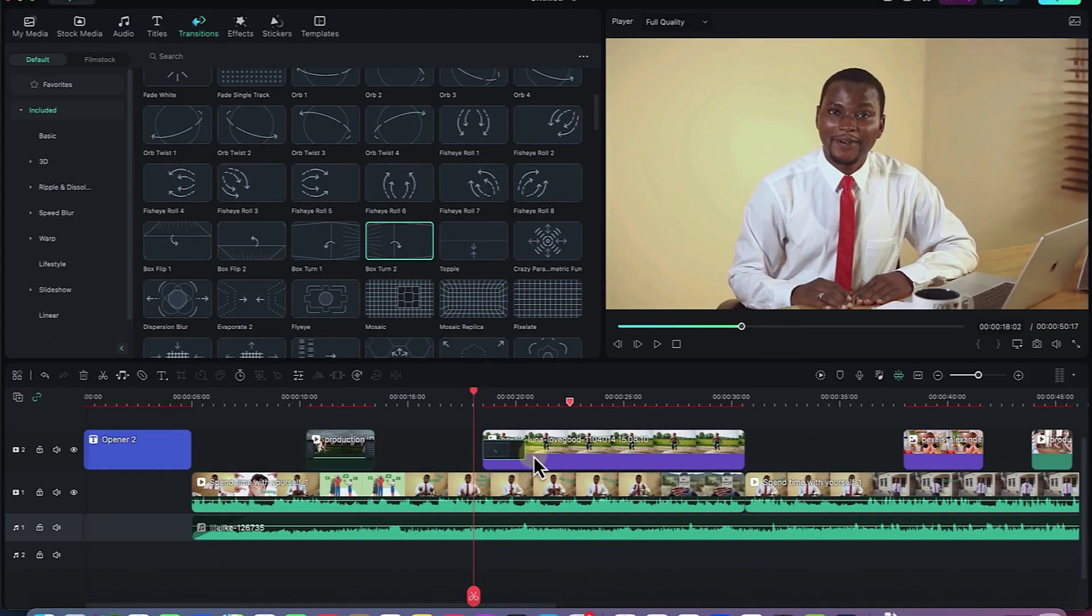
click(489, 426)
key(space)
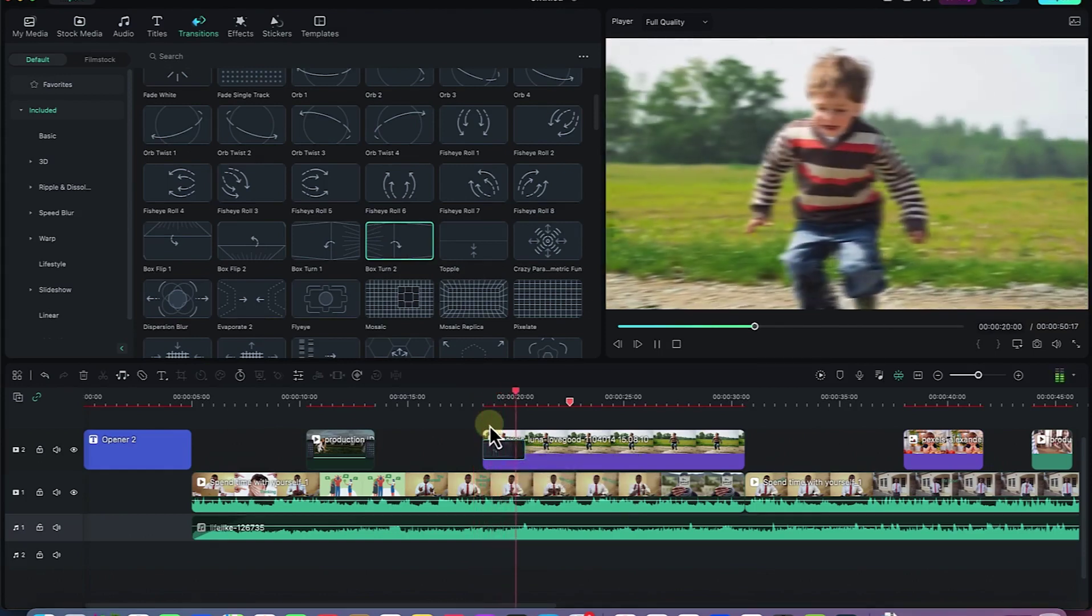
key(space)
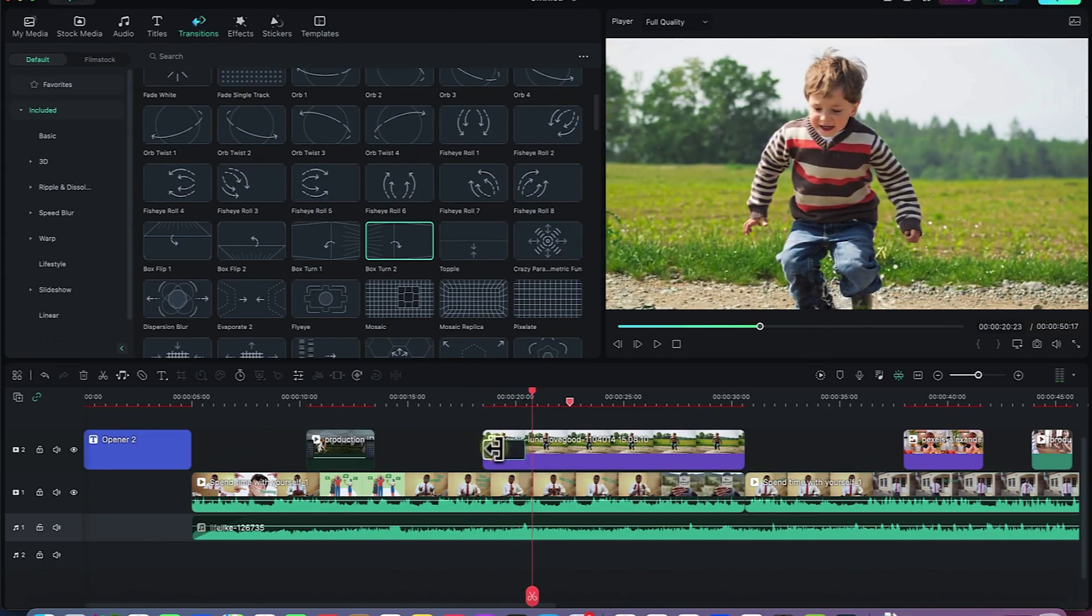
drag(532, 393, 471, 395)
key(space)
key(space)
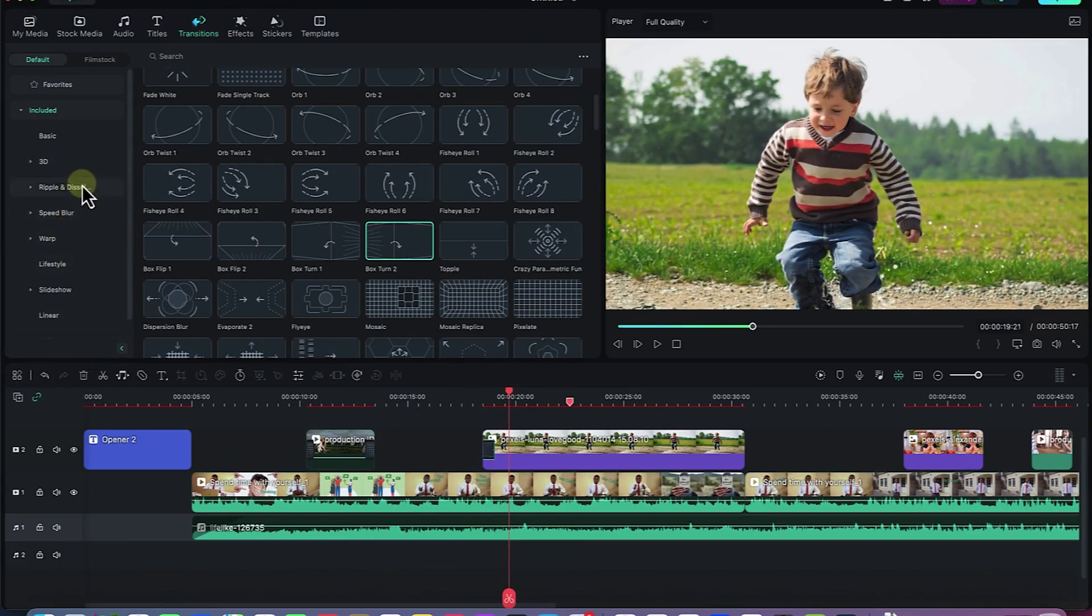
Step: Set the field clip's start transition to Postfix mode with a 00:00:00:17 duration
click(82, 185)
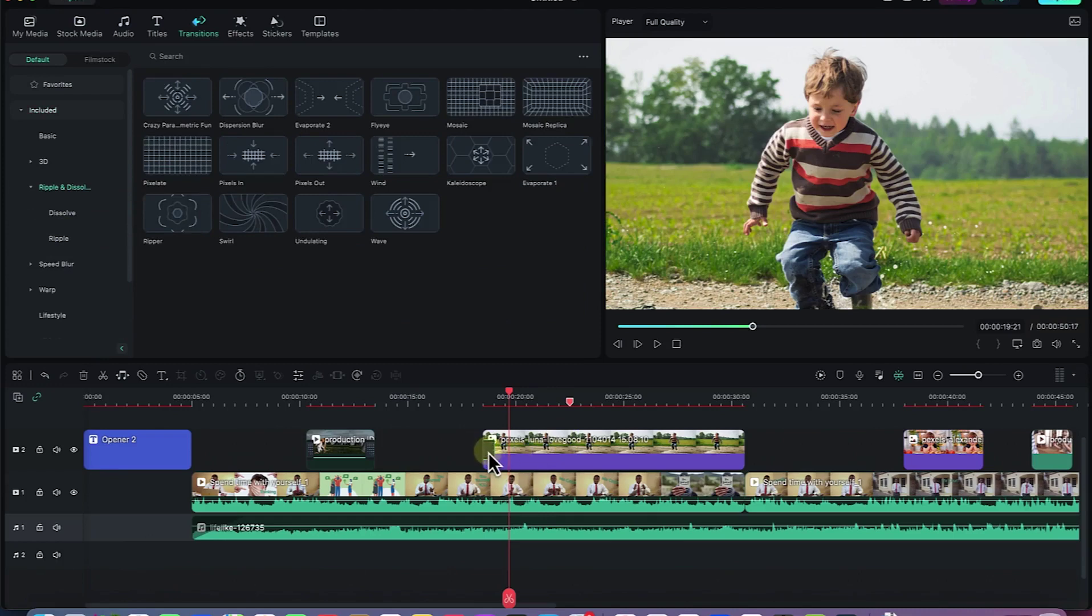
click(297, 378)
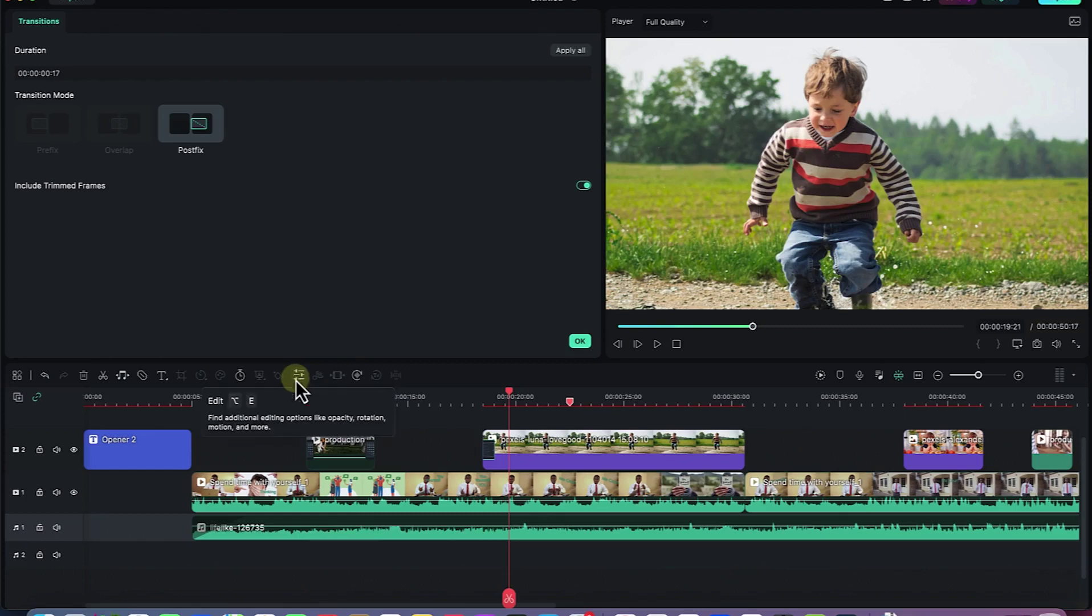
click(131, 159)
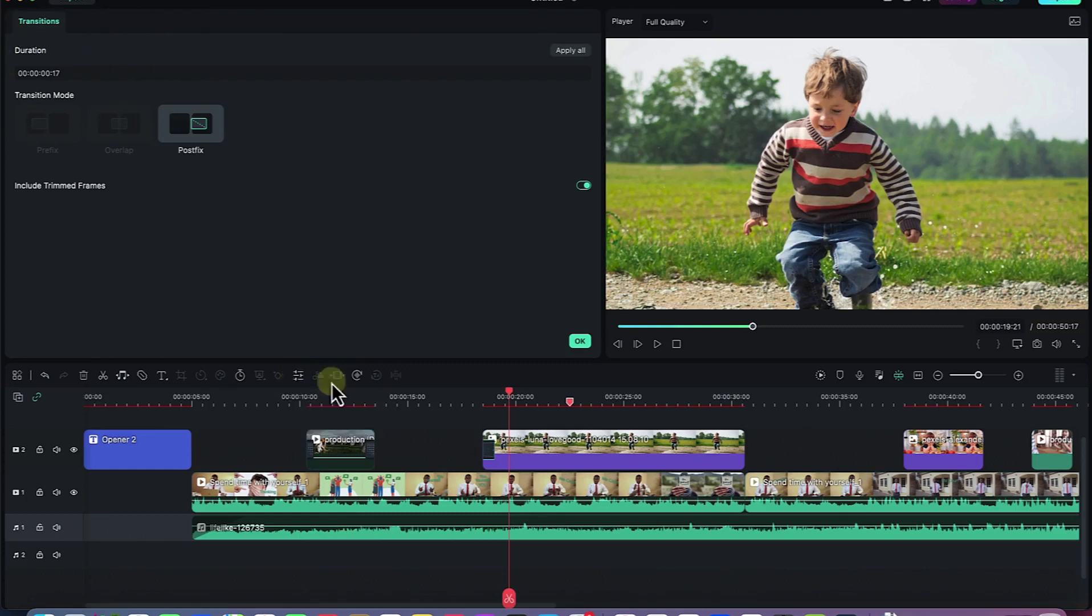
click(485, 454)
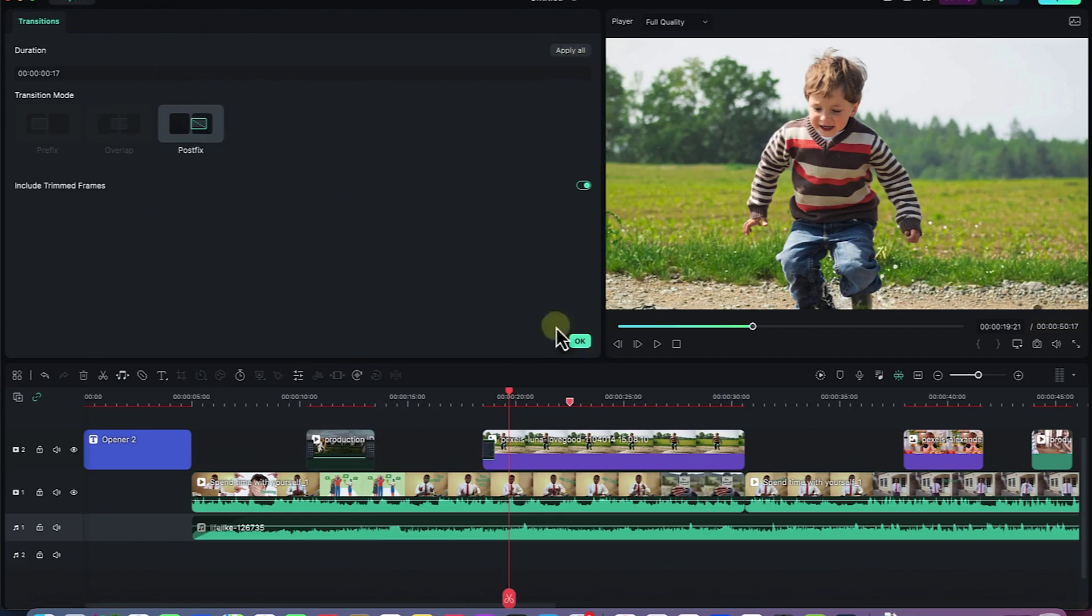
click(510, 392)
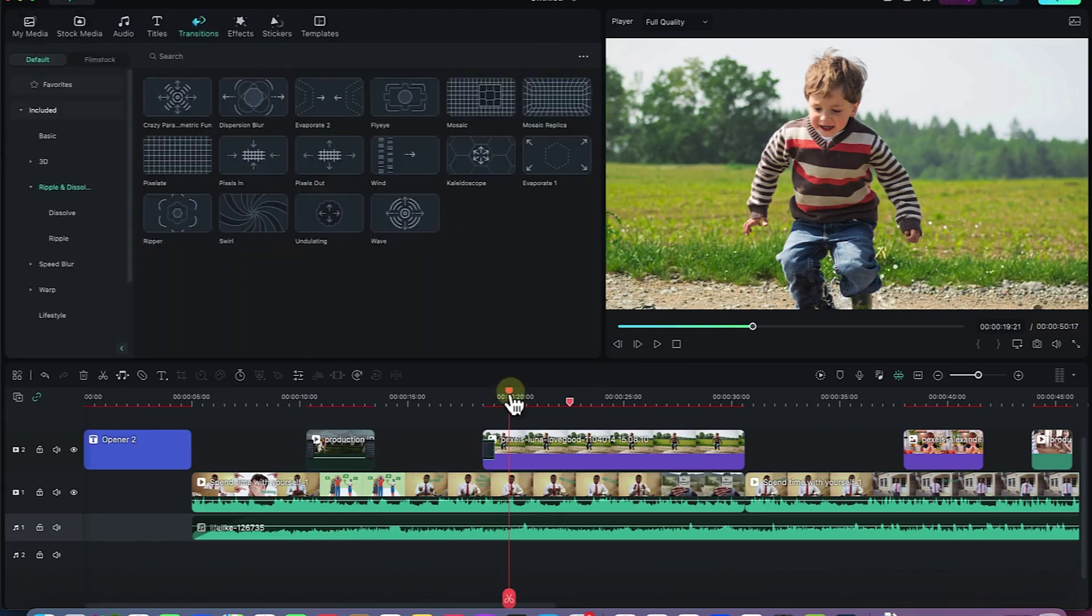
Step: Cut the Spend time with yourself_1 clip at 00:00:32:18 using the quick-split blade
drag(511, 399, 794, 367)
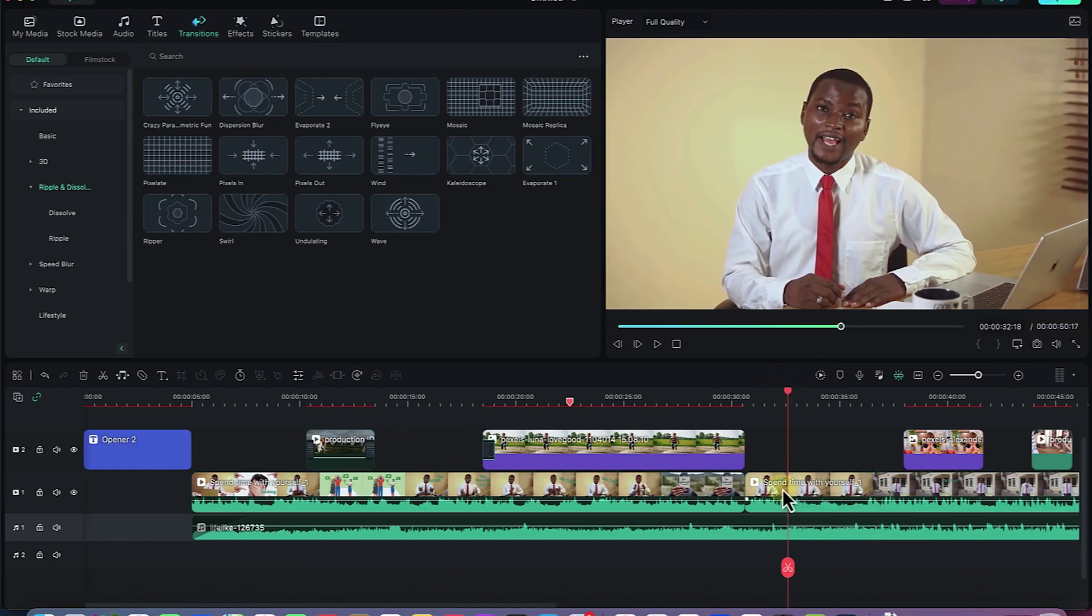
key(c)
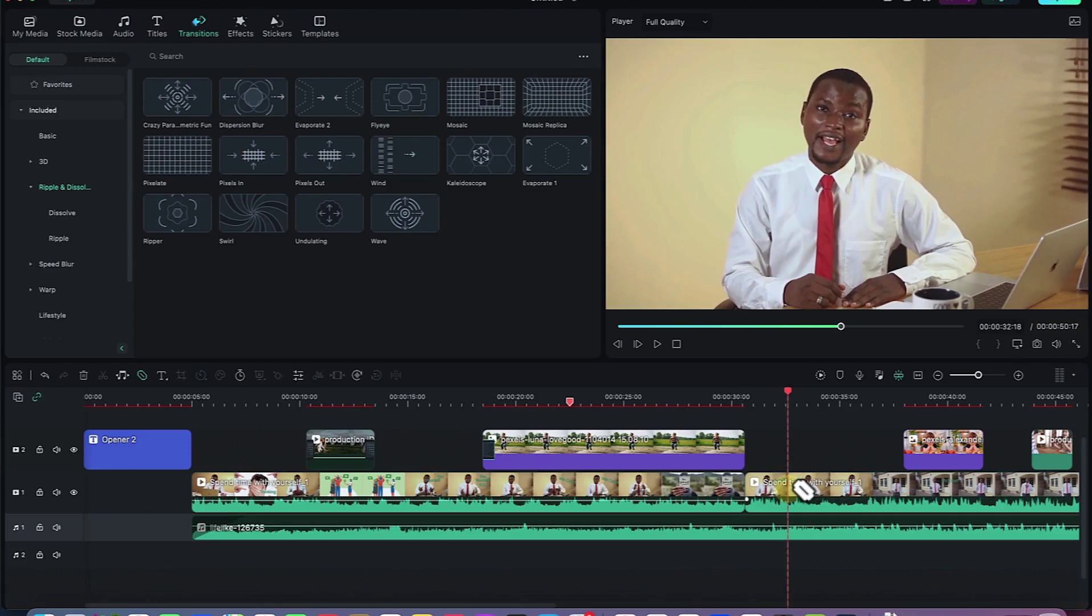
click(795, 490)
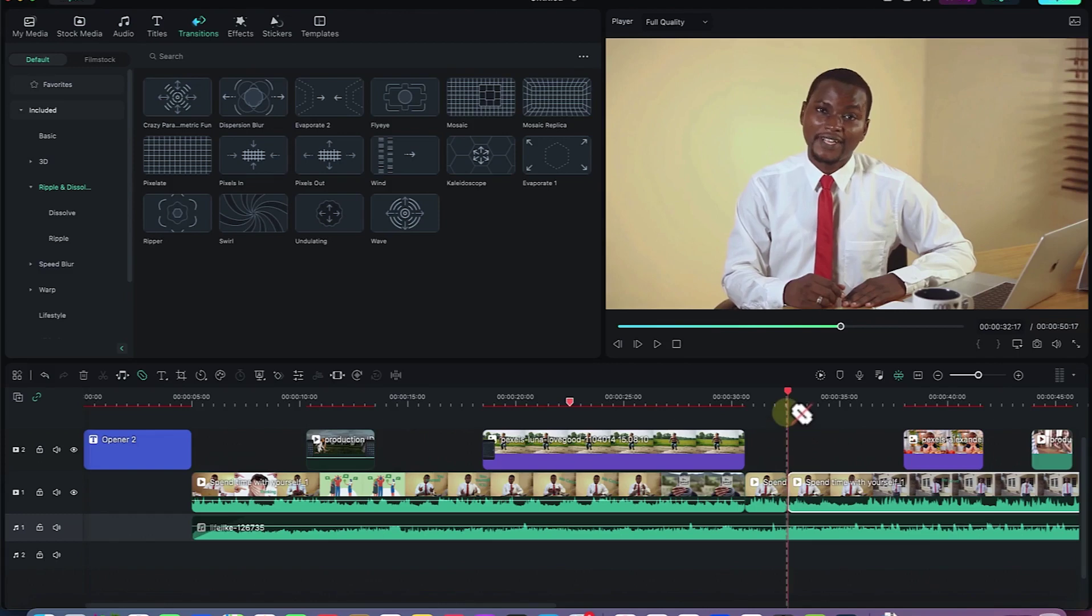
key(Escape)
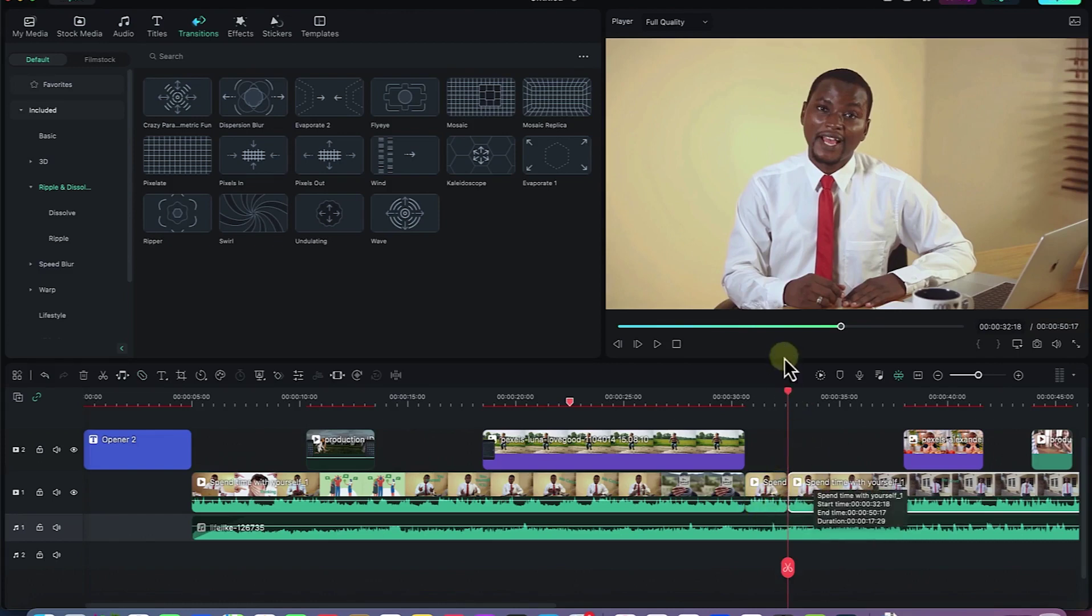
drag(790, 397, 798, 399)
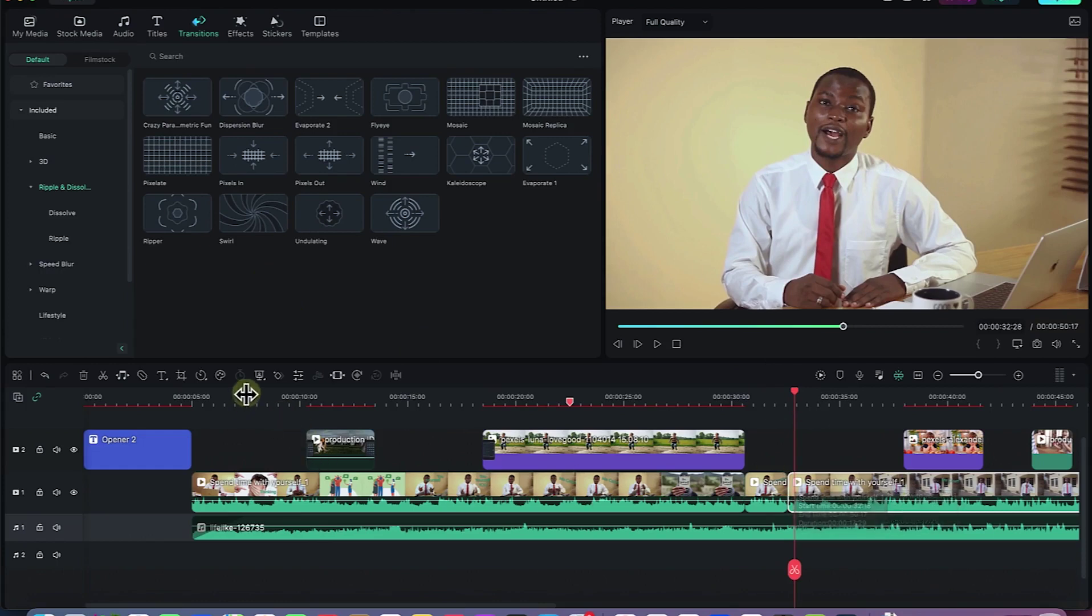
click(297, 376)
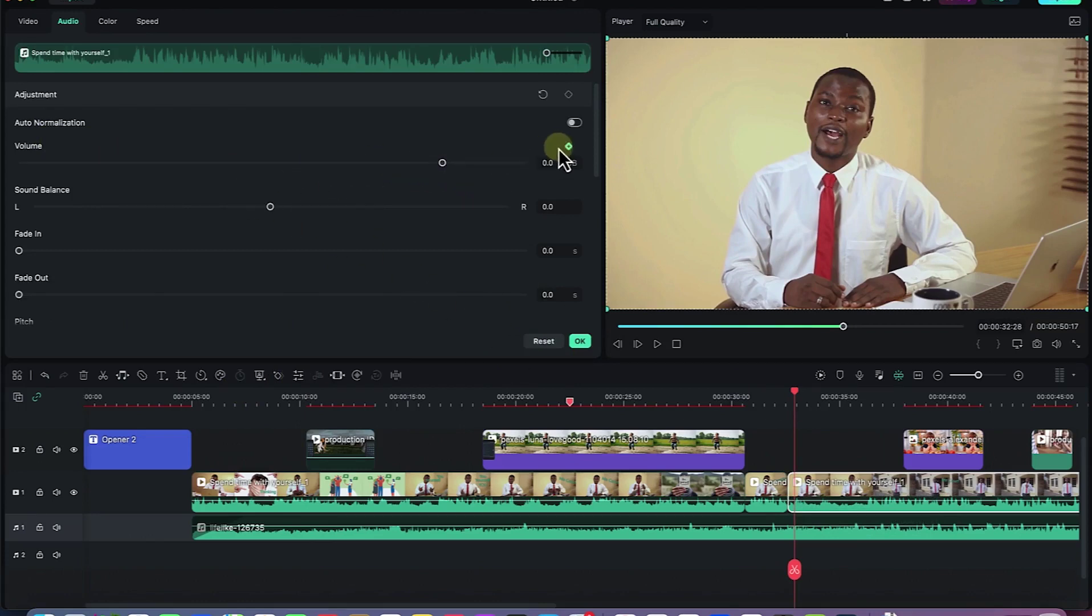
Step: Keyframe the second talking-head piece at 135% scale, position X -19, Y -79, and play it back
click(28, 22)
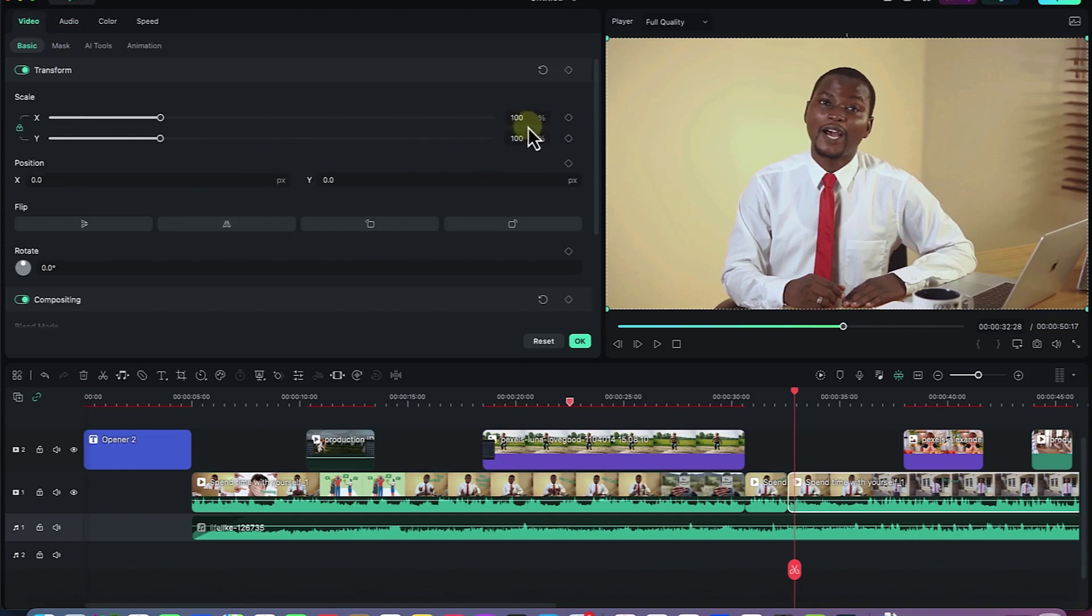
drag(524, 118, 551, 119)
click(569, 117)
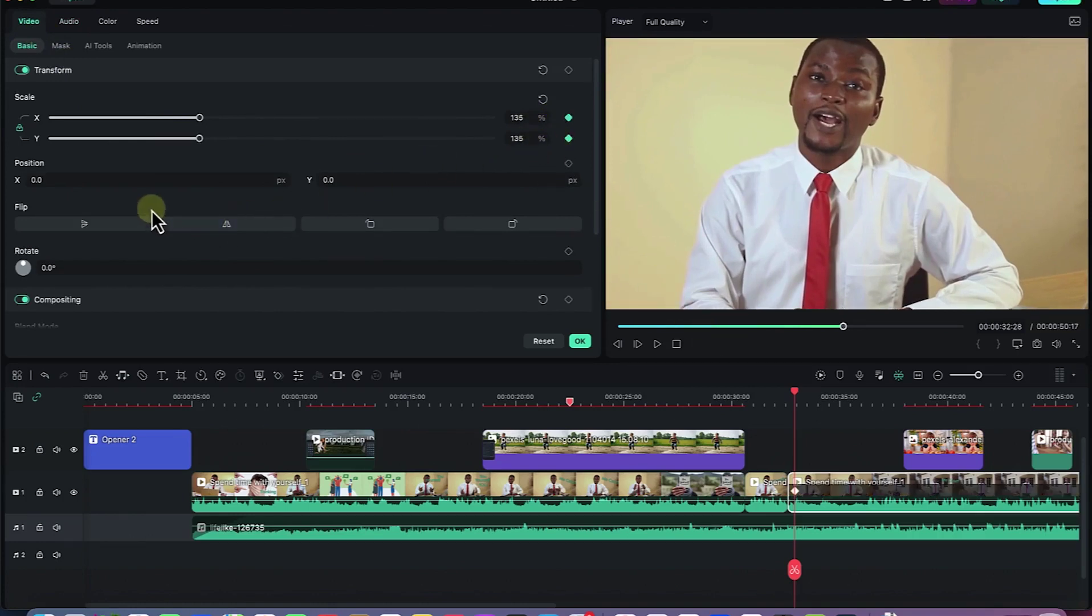
drag(159, 178, 155, 171)
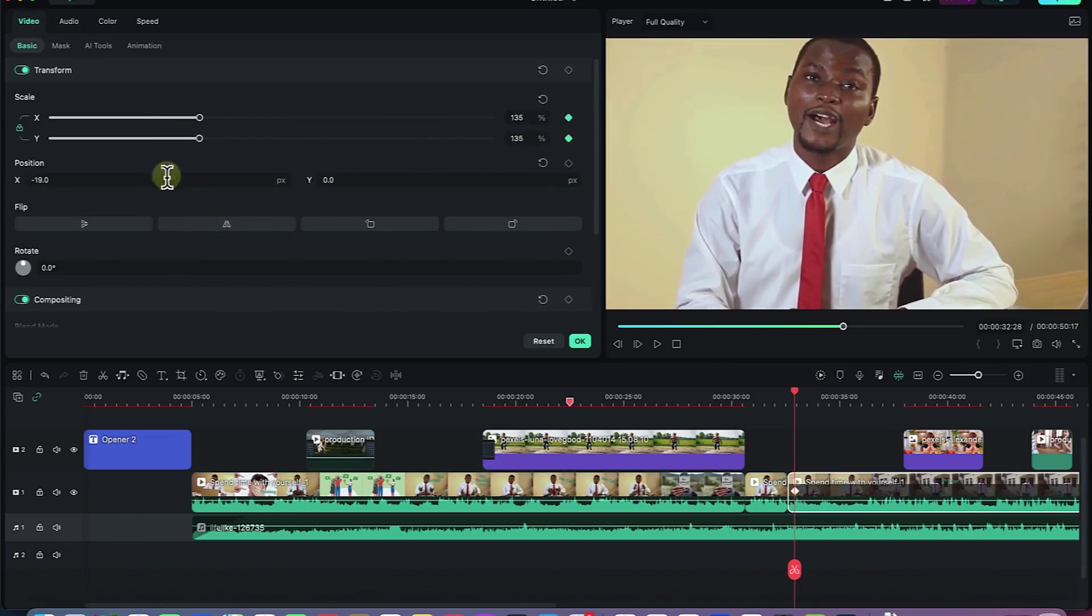
drag(352, 179, 302, 183)
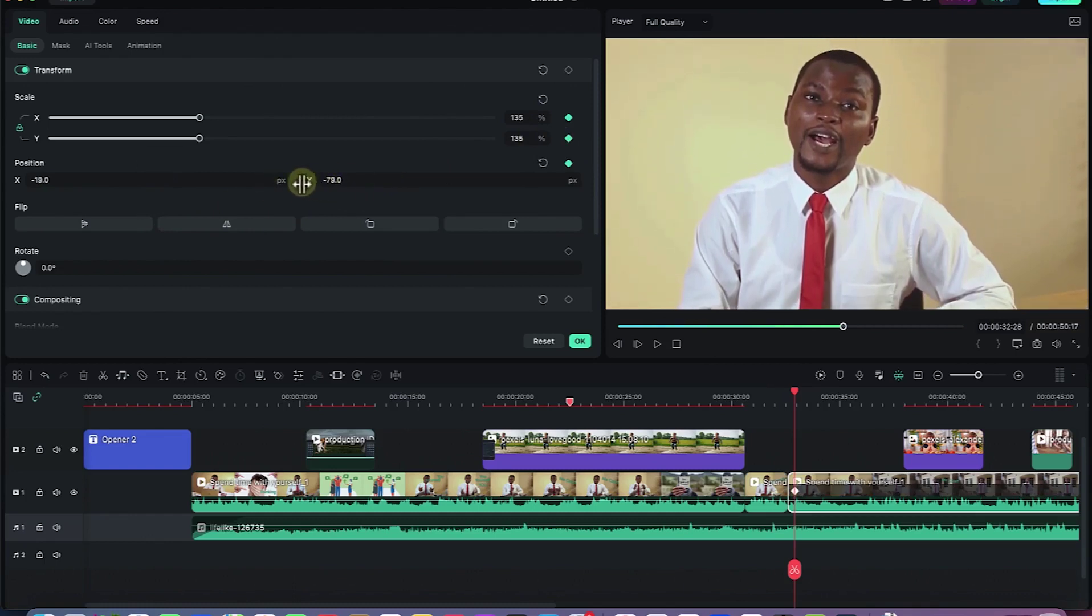
mouse_move(797, 398)
mouse_down()
mouse_move(777, 394)
mouse_move(800, 402)
mouse_move(785, 385)
mouse_up()
key(space)
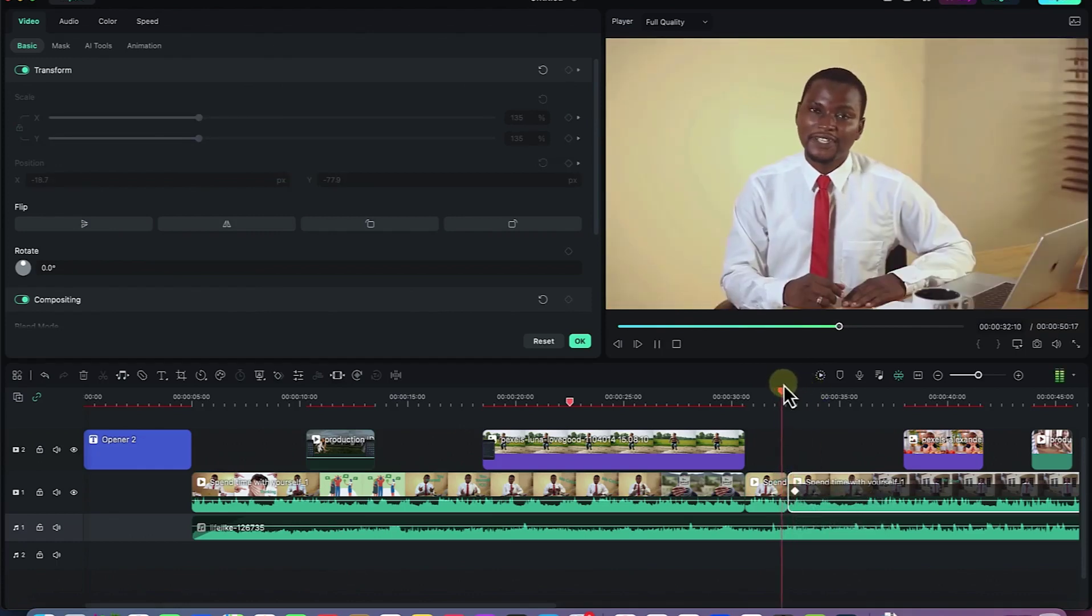
Step: Stop playback, make two trial splits on the talking-head clip, then undo both
key(space)
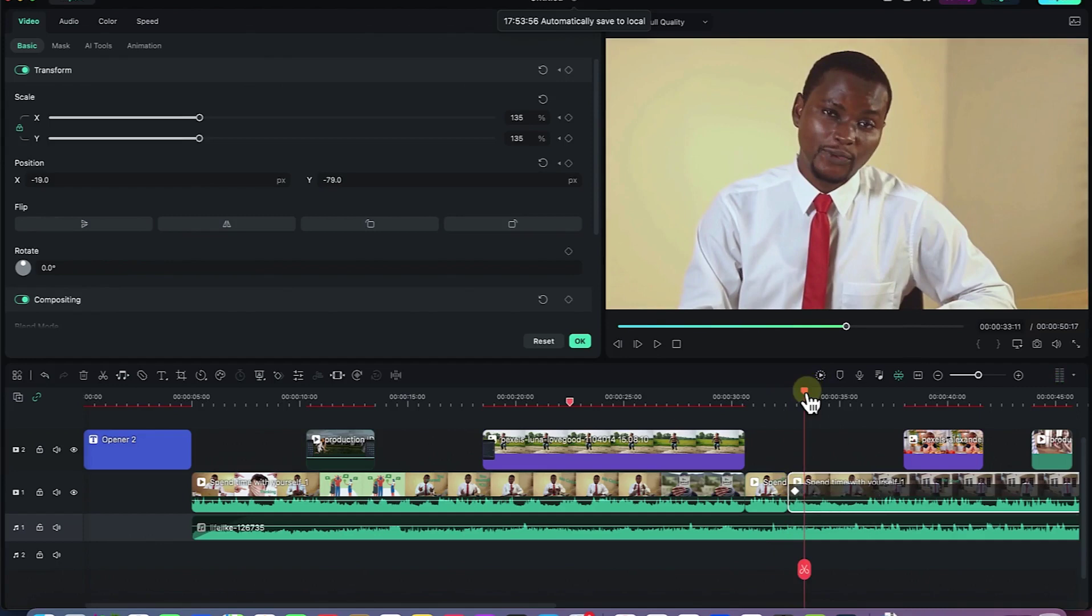
drag(805, 399, 837, 441)
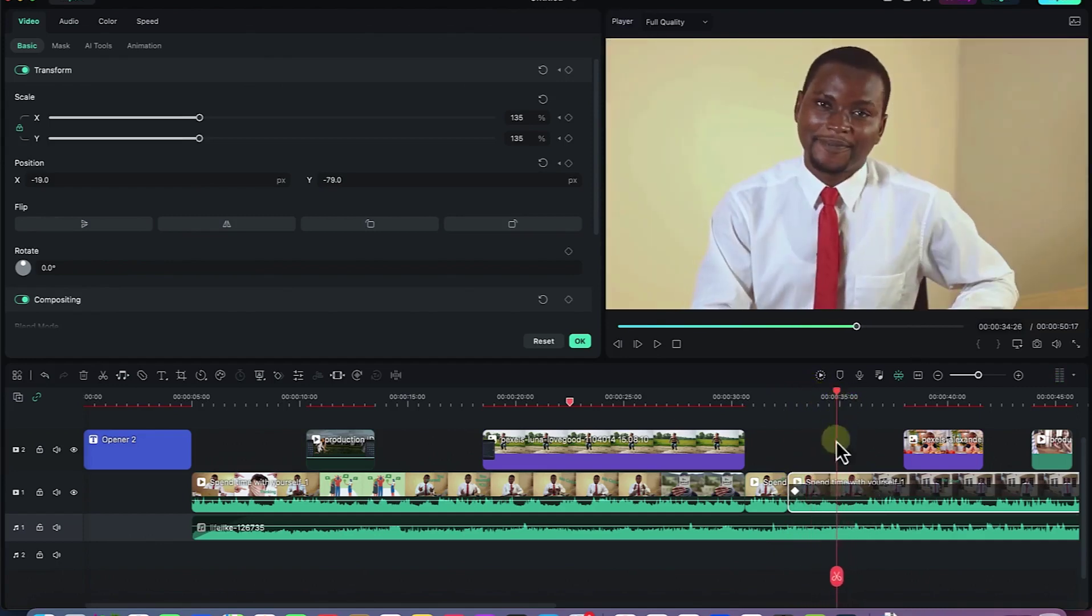
click(836, 496)
click(836, 497)
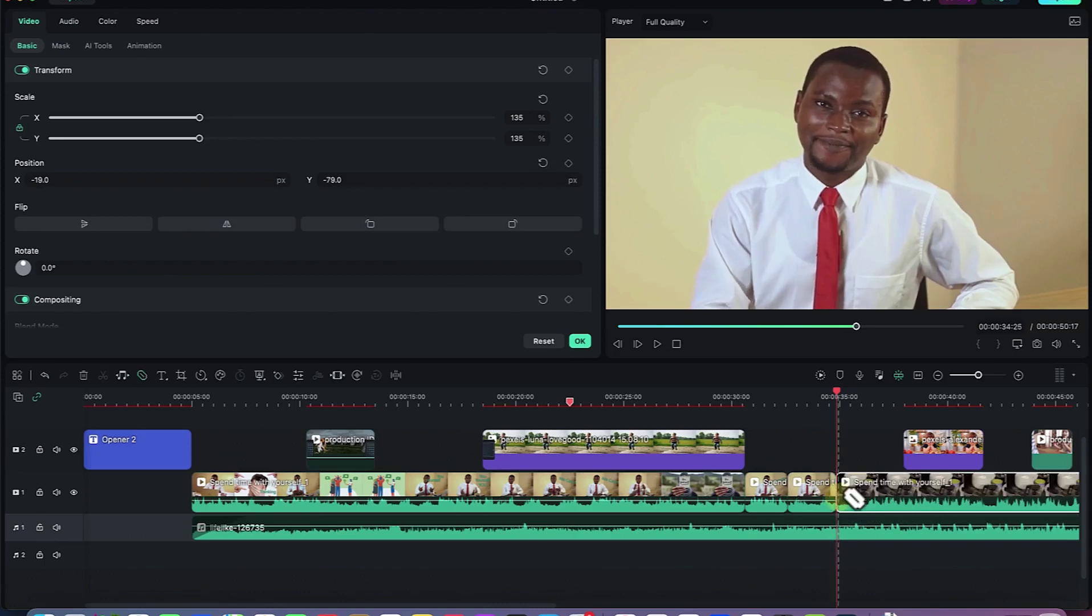
click(842, 397)
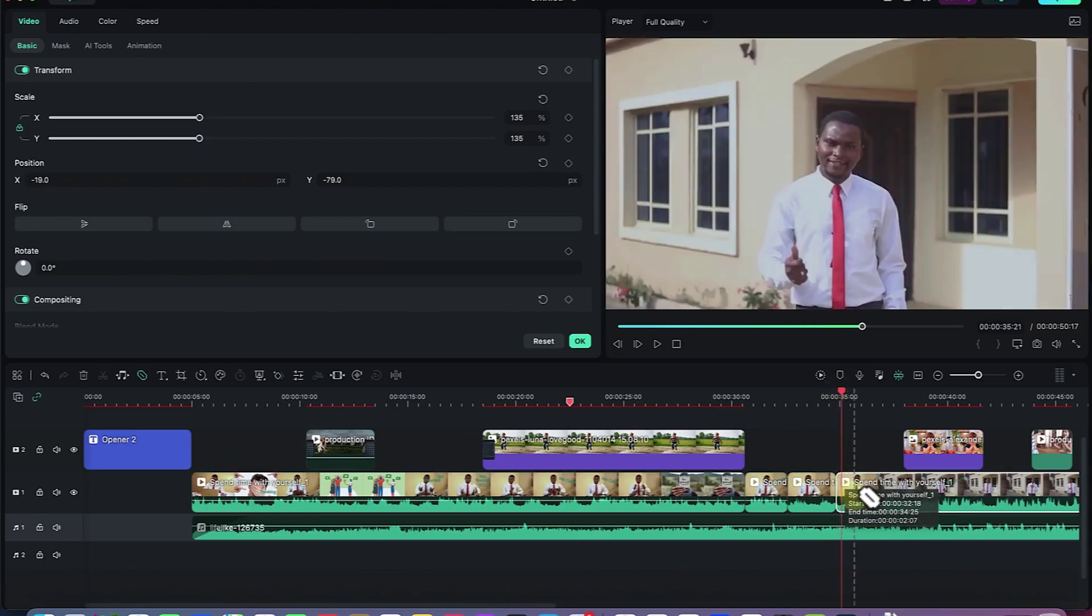
click(856, 496)
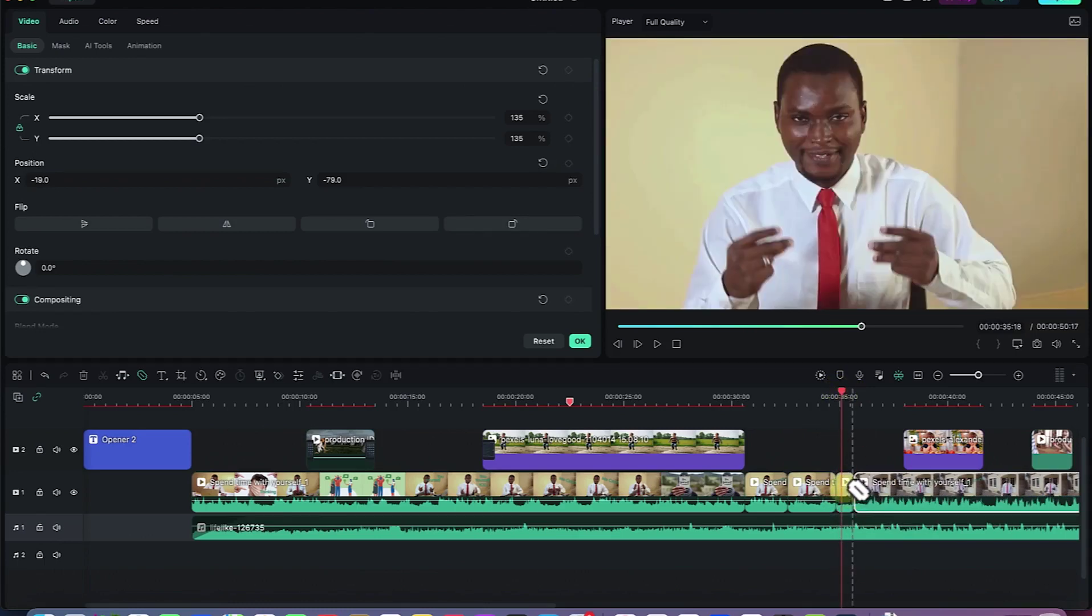
key(super+z)
key(super+z)
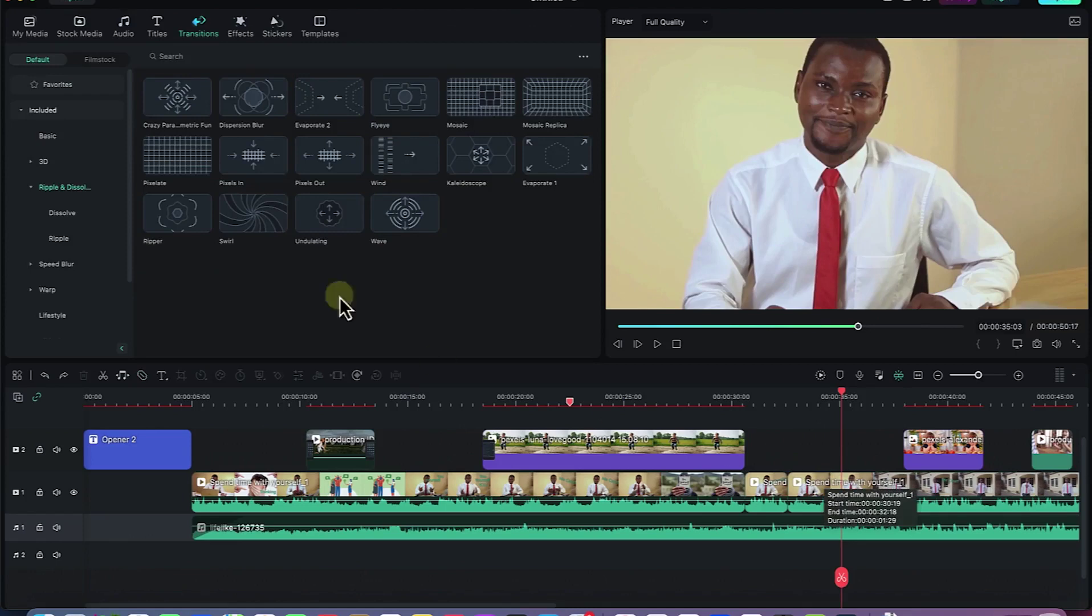
click(40, 28)
Step: Reset the talking-head clip's scale to 100% at 00:00:35:03 and scrub to check the zoom-out
click(830, 489)
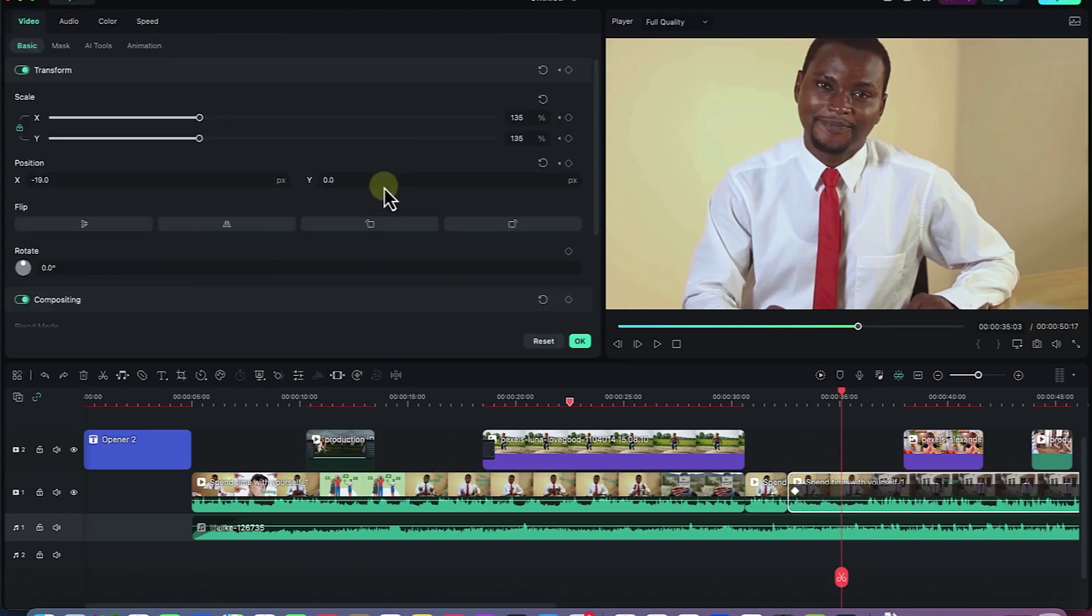
click(545, 101)
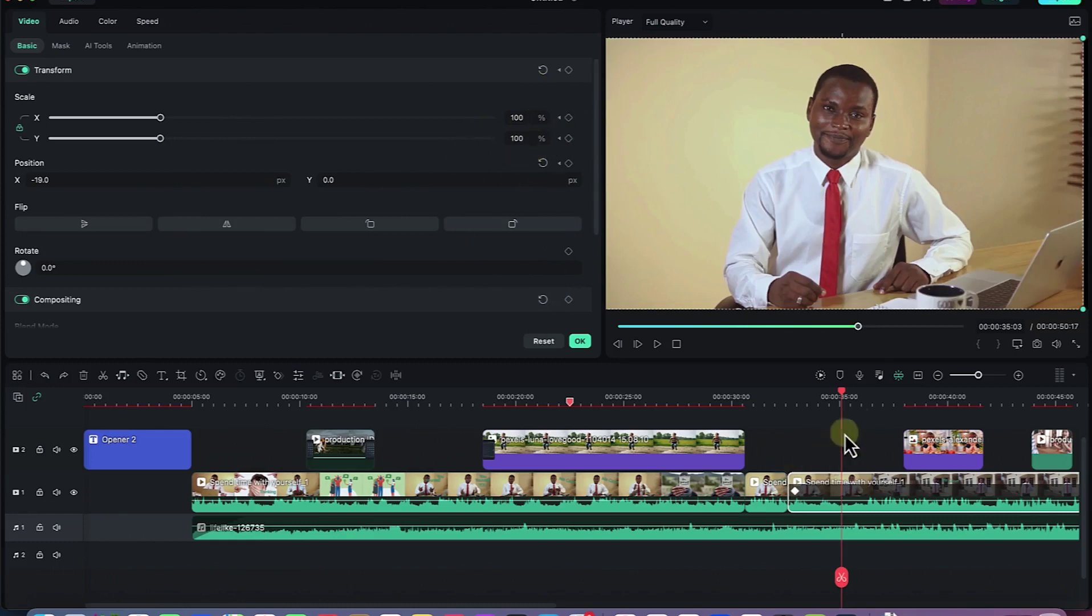
drag(842, 400, 871, 430)
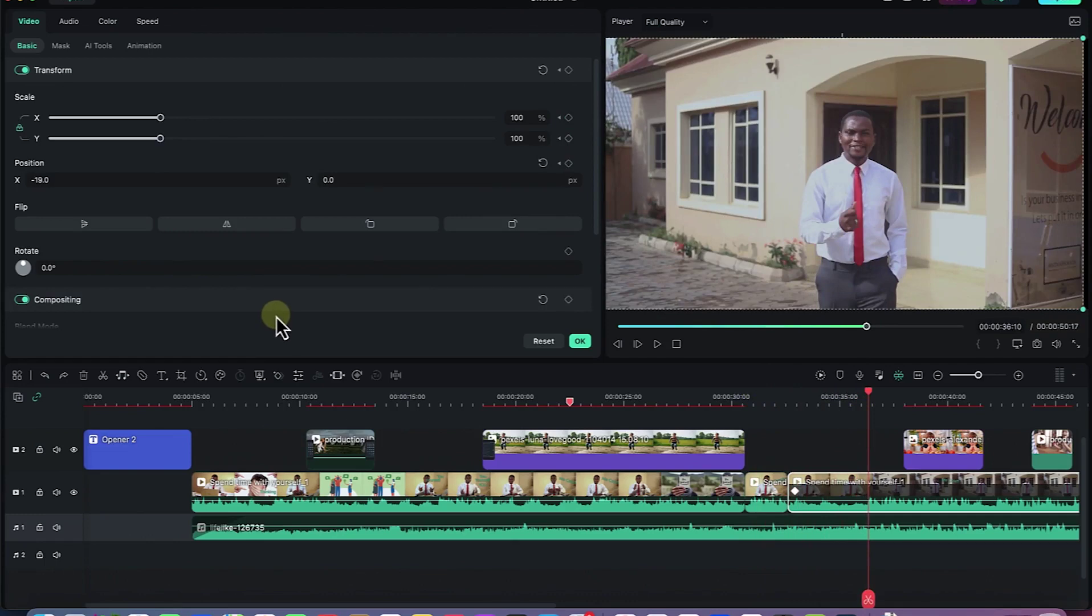
drag(868, 394, 500, 436)
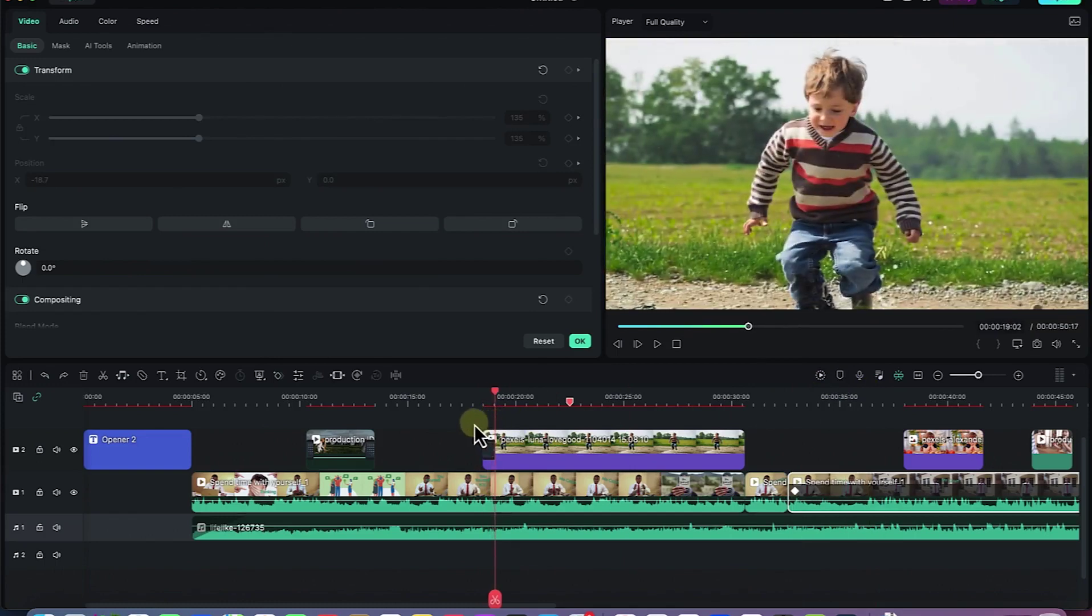